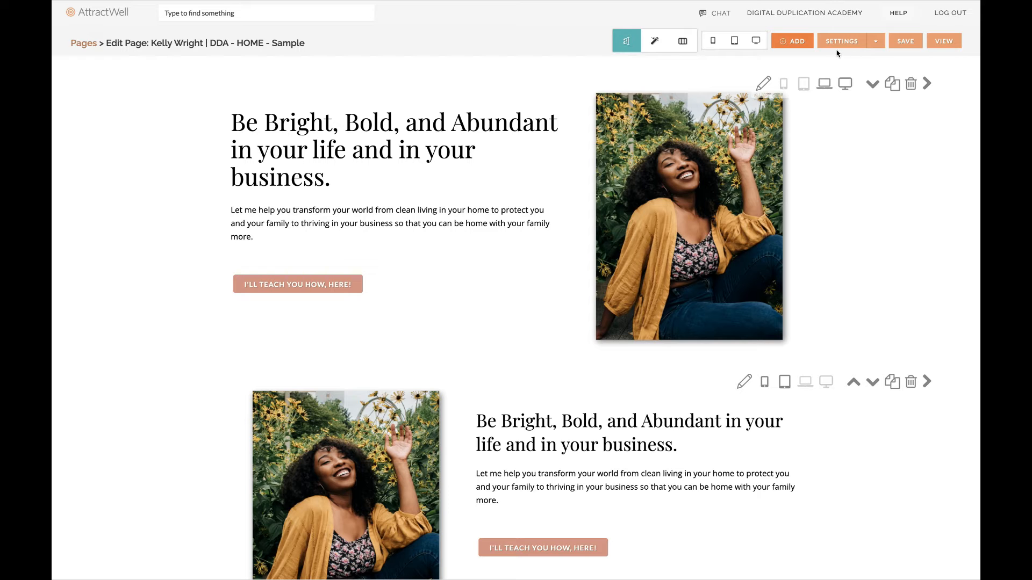
Open the page's lead capture settings and have the popup form also show when the visitor scrolls past 25% of the page
{"action": "left_click", "coordinate": [843, 43]}
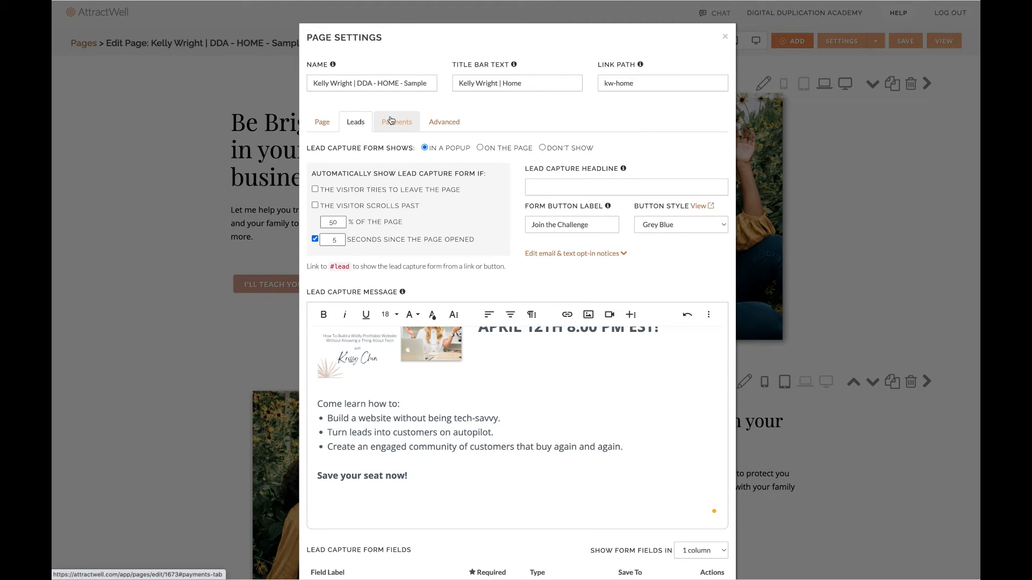
{"action": "left_click", "coordinate": [323, 127]}
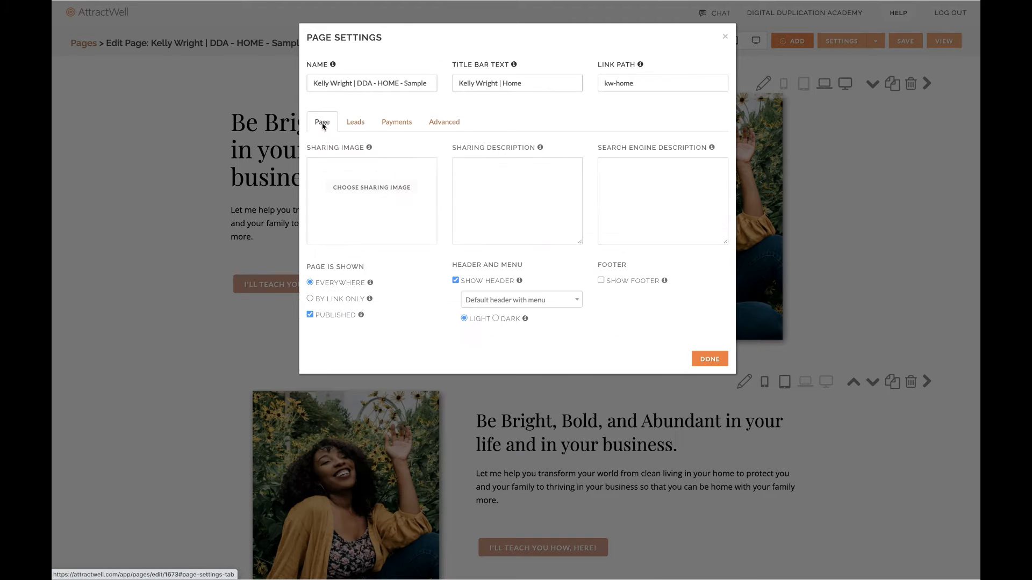
{"action": "left_click", "coordinate": [353, 129]}
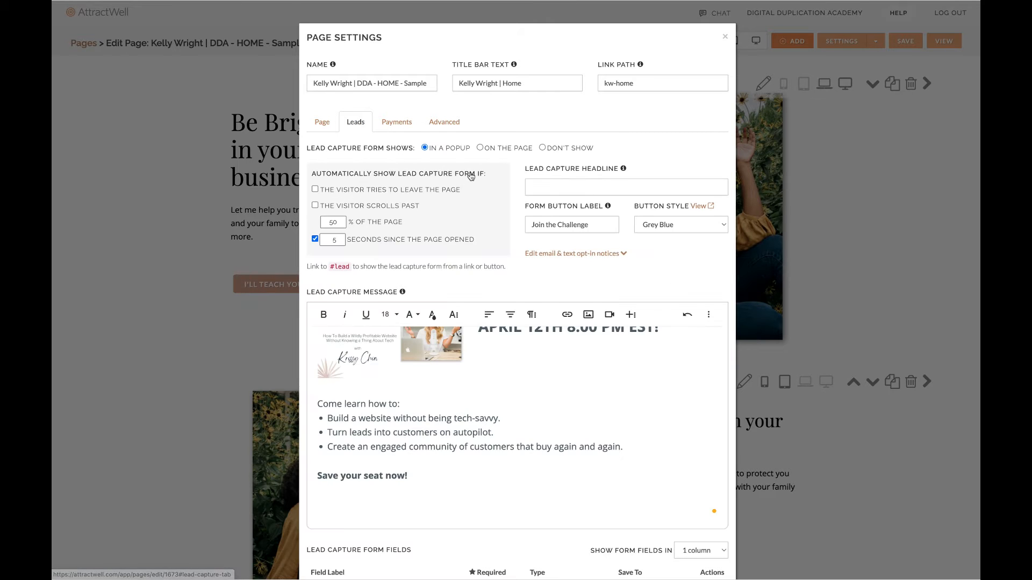
{"action": "scroll", "coordinate": [467, 167], "scroll_direction": "down", "scroll_amount": 1}
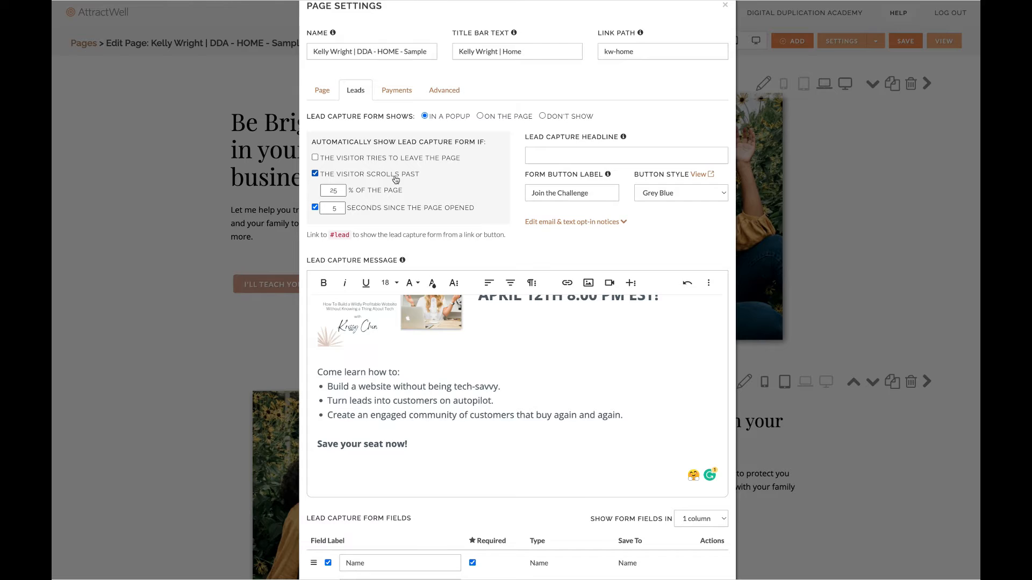
Review the lead capture message, the form fields and the actions available after a lead registers
{"action": "scroll", "coordinate": [474, 225], "scroll_direction": "down", "scroll_amount": 3}
{"action": "scroll", "coordinate": [543, 237], "scroll_direction": "down", "scroll_amount": 1}
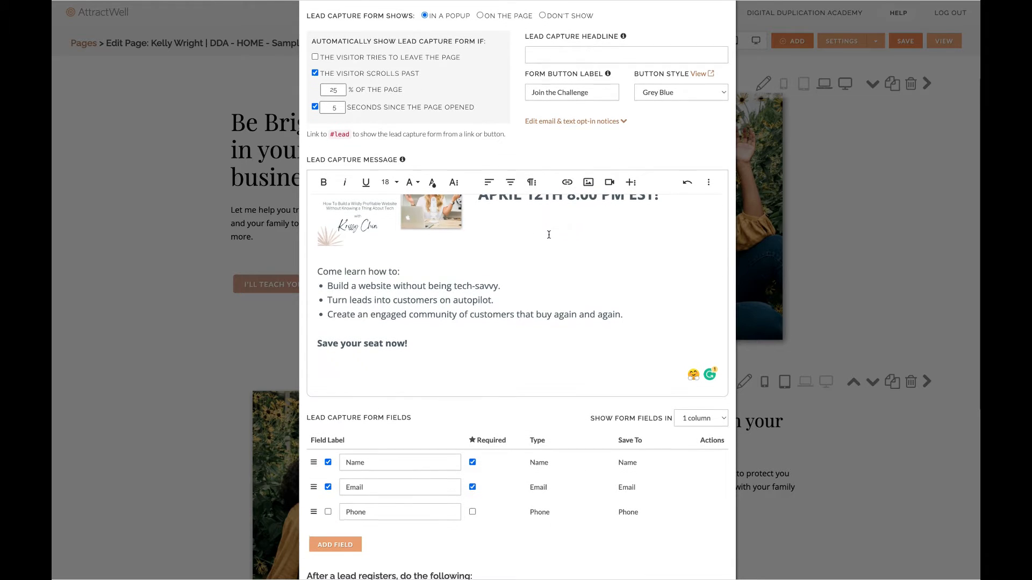
{"action": "scroll", "coordinate": [524, 97], "scroll_direction": "down", "scroll_amount": 3}
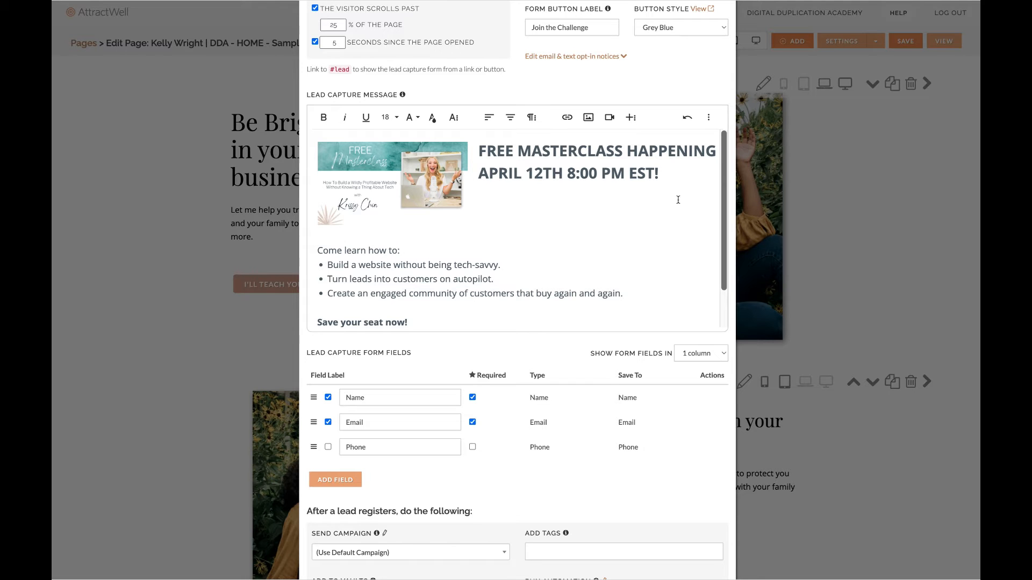
{"action": "scroll", "coordinate": [426, 278], "scroll_direction": "down", "scroll_amount": 5}
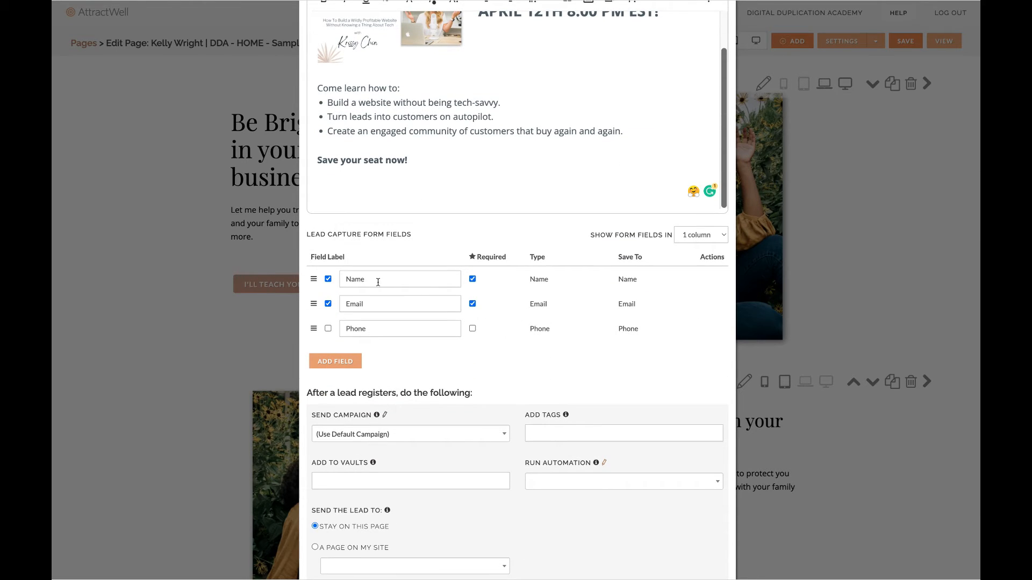
{"action": "scroll", "coordinate": [512, 321], "scroll_direction": "down", "scroll_amount": 2}
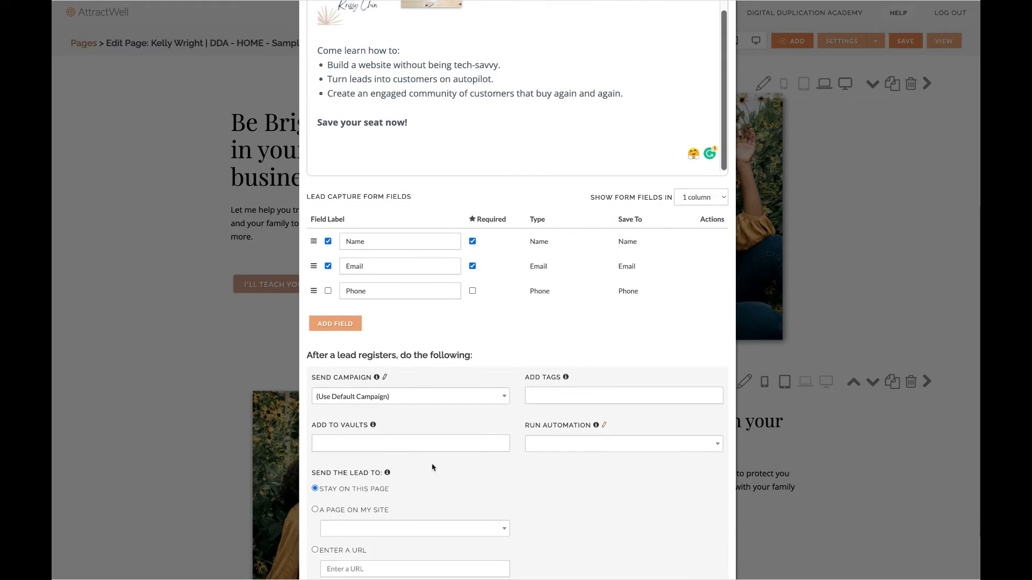
{"action": "scroll", "coordinate": [486, 482], "scroll_direction": "down", "scroll_amount": 3}
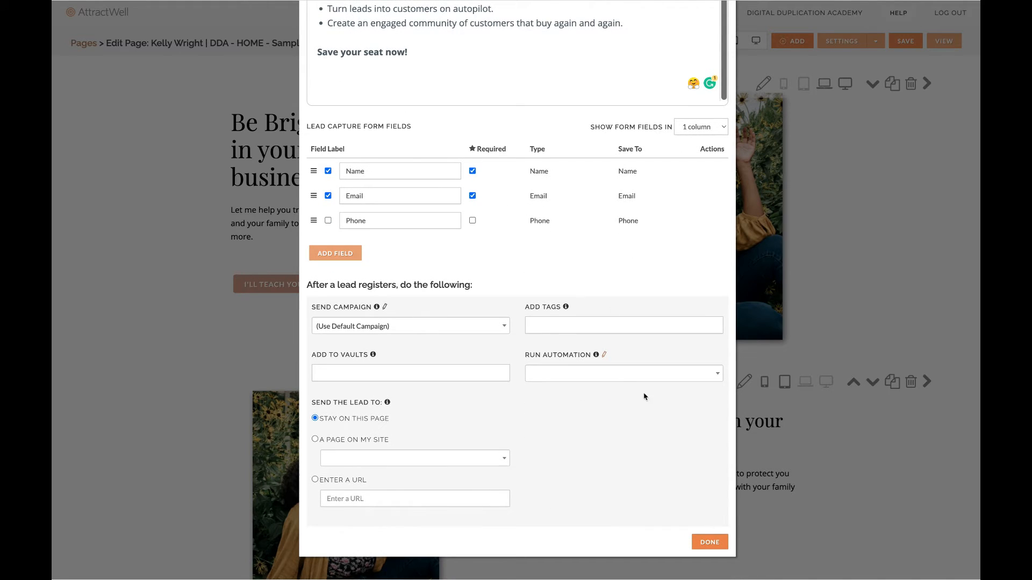
{"action": "scroll", "coordinate": [583, 269], "scroll_direction": "up", "scroll_amount": 10}
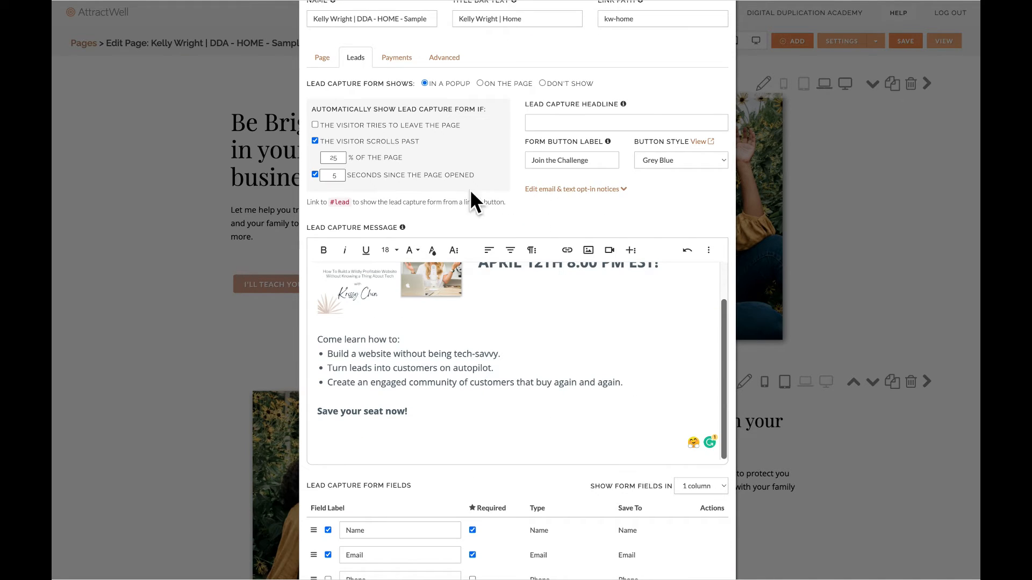
{"action": "scroll", "coordinate": [697, 550], "scroll_direction": "down", "scroll_amount": 6}
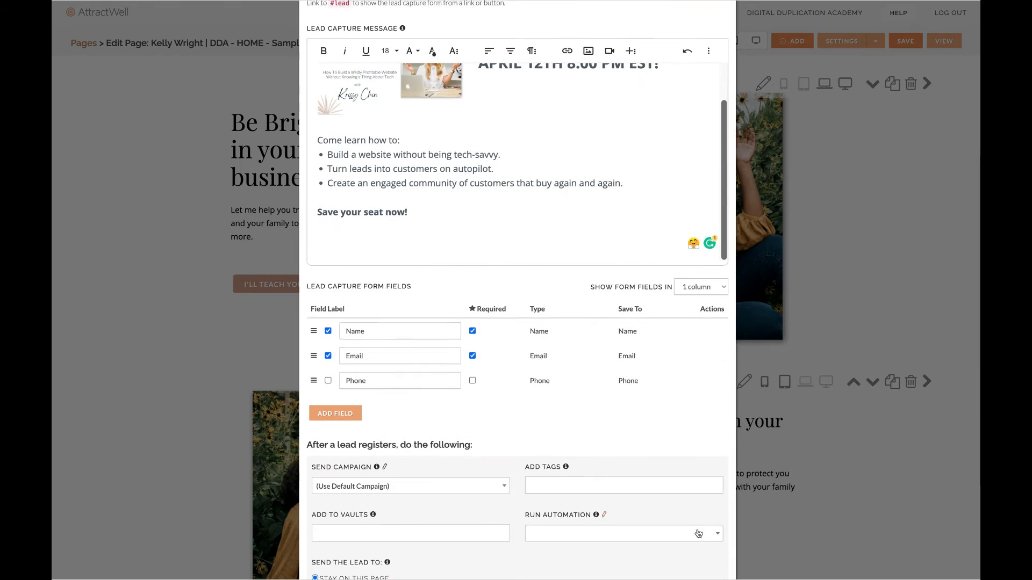
{"action": "scroll", "coordinate": [702, 543], "scroll_direction": "down", "scroll_amount": 2}
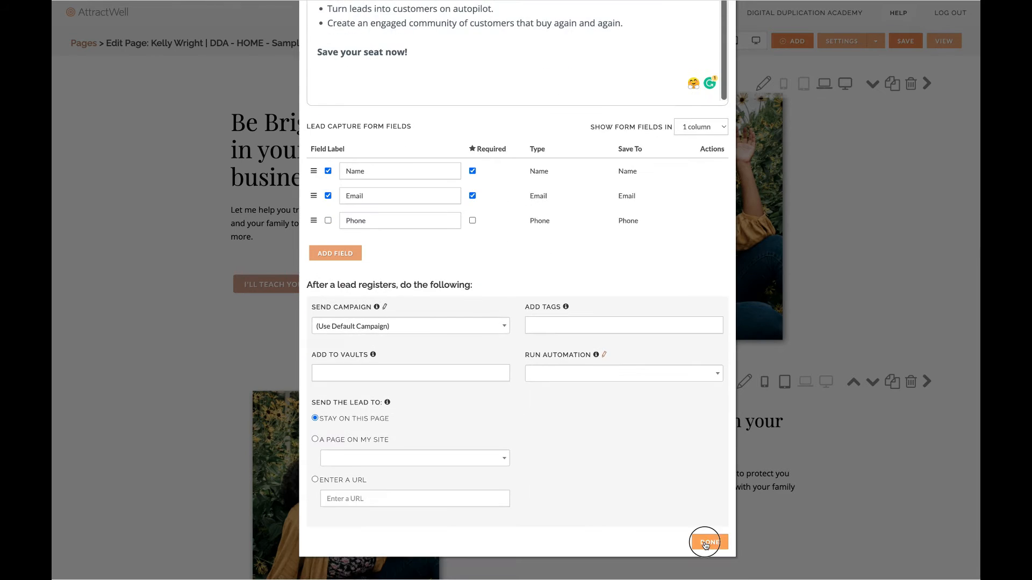
Apply the page settings, save the home page and open its live version
{"action": "left_click", "coordinate": [705, 544]}
{"action": "left_click", "coordinate": [905, 43]}
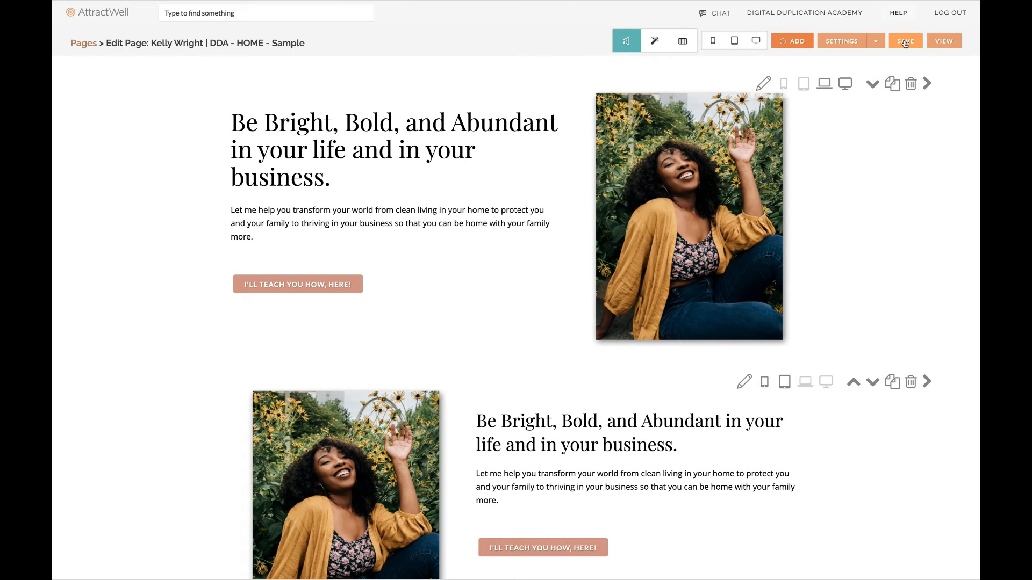
{"action": "left_click", "coordinate": [940, 43]}
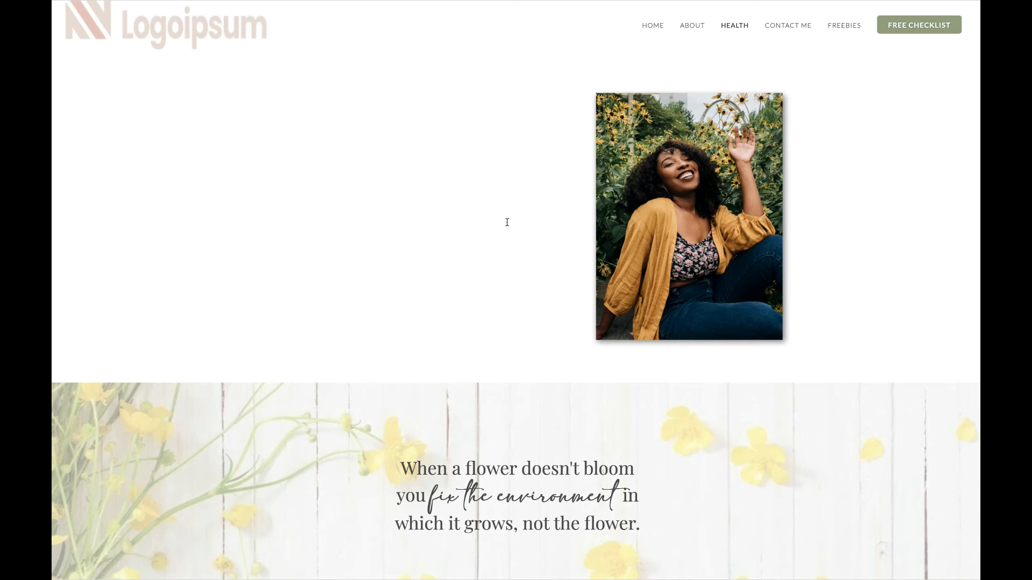
Browse down the live page to test the masterclass lead capture popup, and close the popup
{"action": "scroll", "coordinate": [444, 239], "scroll_direction": "down", "scroll_amount": 1}
{"action": "scroll", "coordinate": [444, 239], "scroll_direction": "down", "scroll_amount": 10}
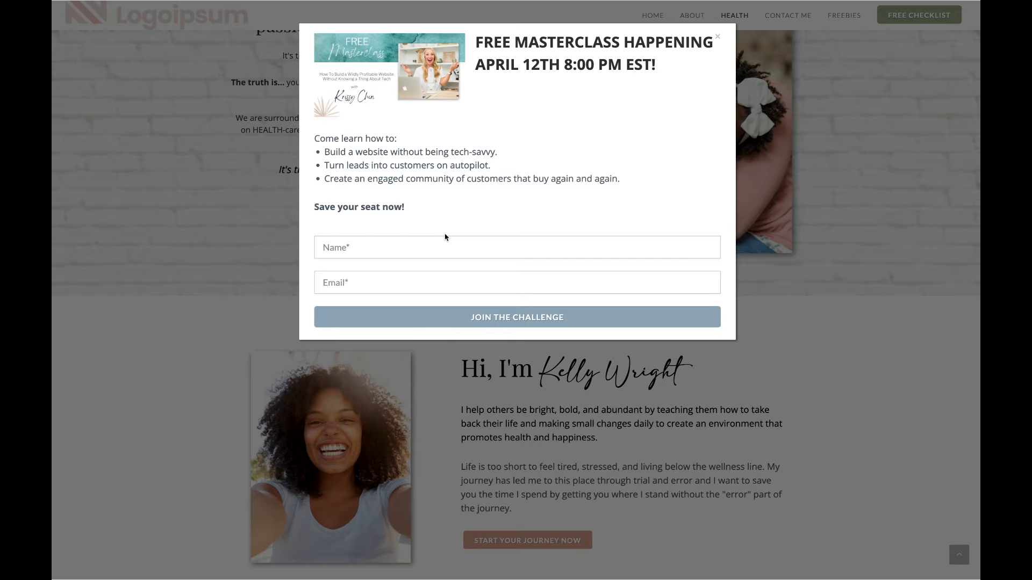
{"action": "left_click", "coordinate": [718, 37]}
{"action": "scroll", "coordinate": [560, 145], "scroll_direction": "up", "scroll_amount": 10}
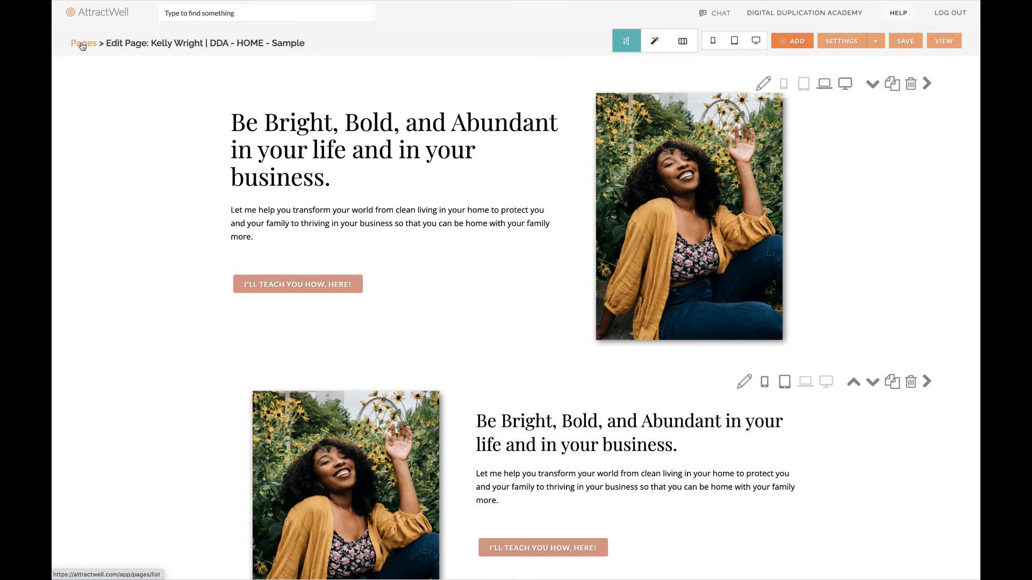
Leave the page editor for the blog posts area and open the blog settings with the personalization options expanded
{"action": "left_click", "coordinate": [82, 46]}
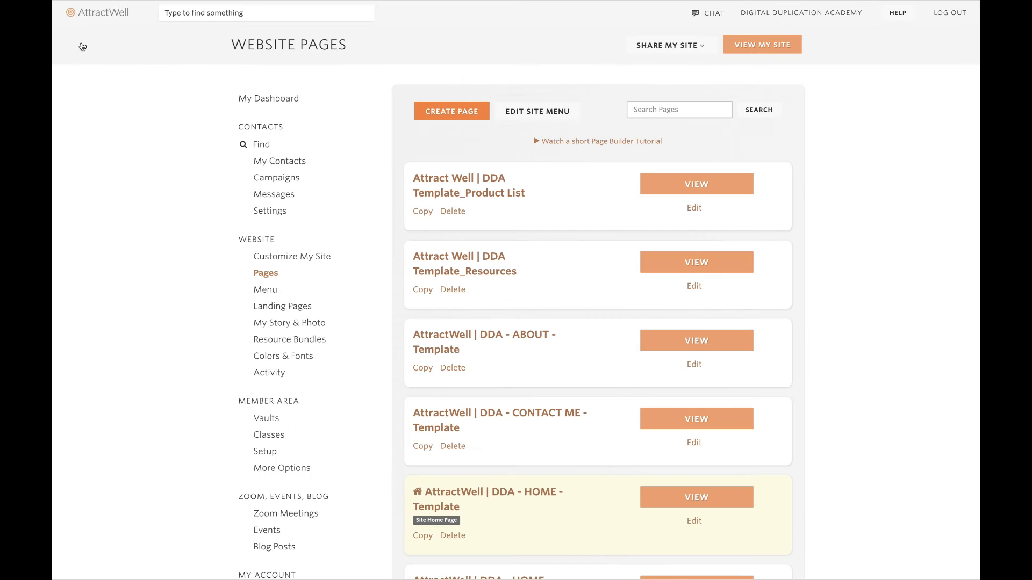
{"action": "scroll", "coordinate": [334, 301], "scroll_direction": "down", "scroll_amount": 2}
{"action": "scroll", "coordinate": [333, 300], "scroll_direction": "down", "scroll_amount": 2}
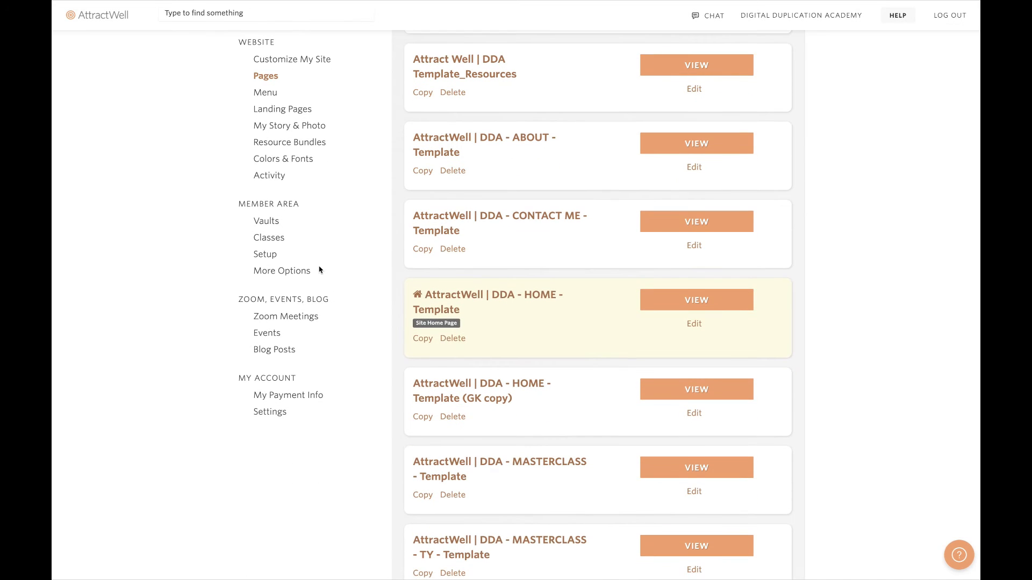
{"action": "scroll", "coordinate": [321, 269], "scroll_direction": "up", "scroll_amount": 1}
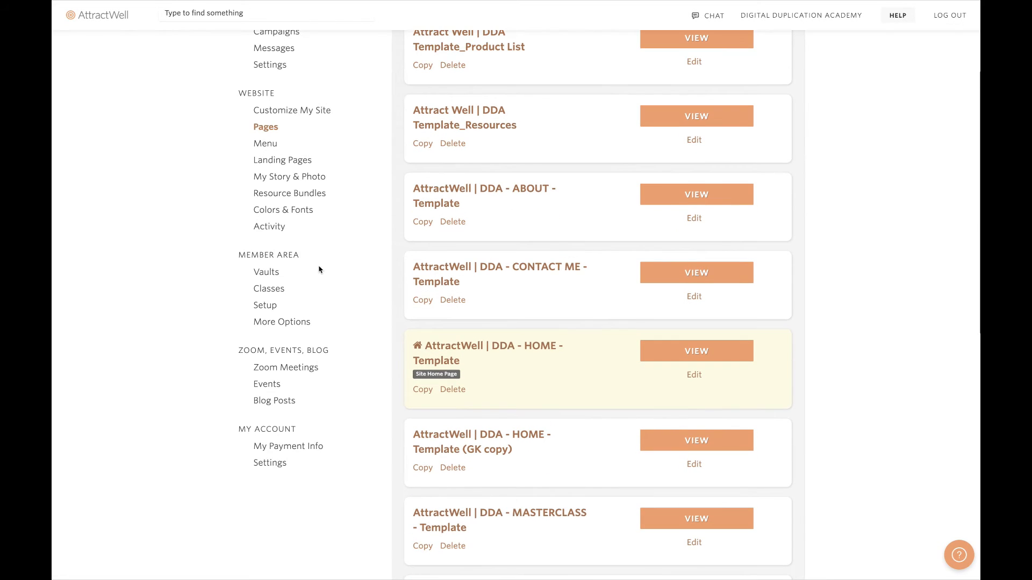
{"action": "left_click", "coordinate": [274, 402]}
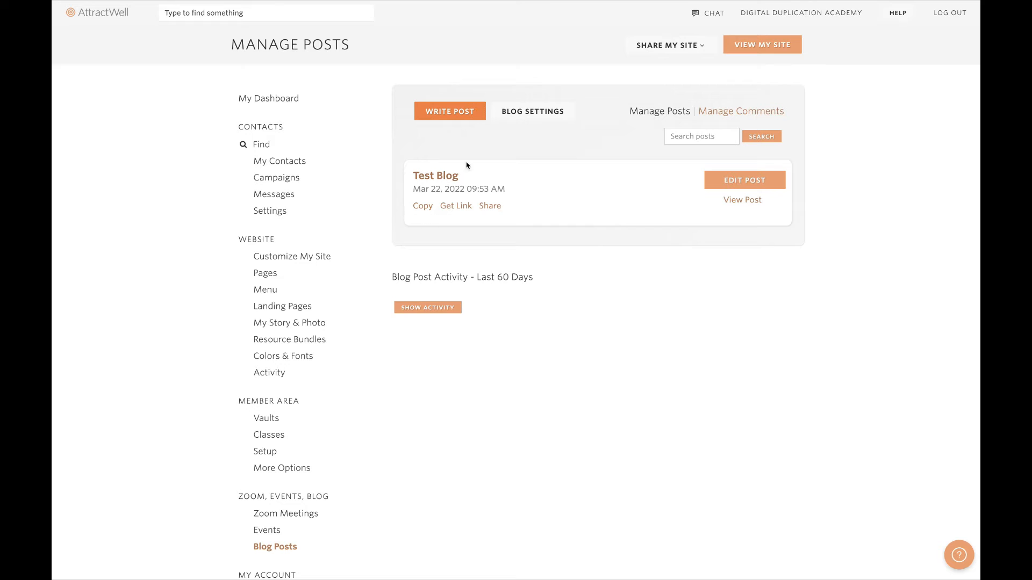
{"action": "left_click", "coordinate": [541, 113]}
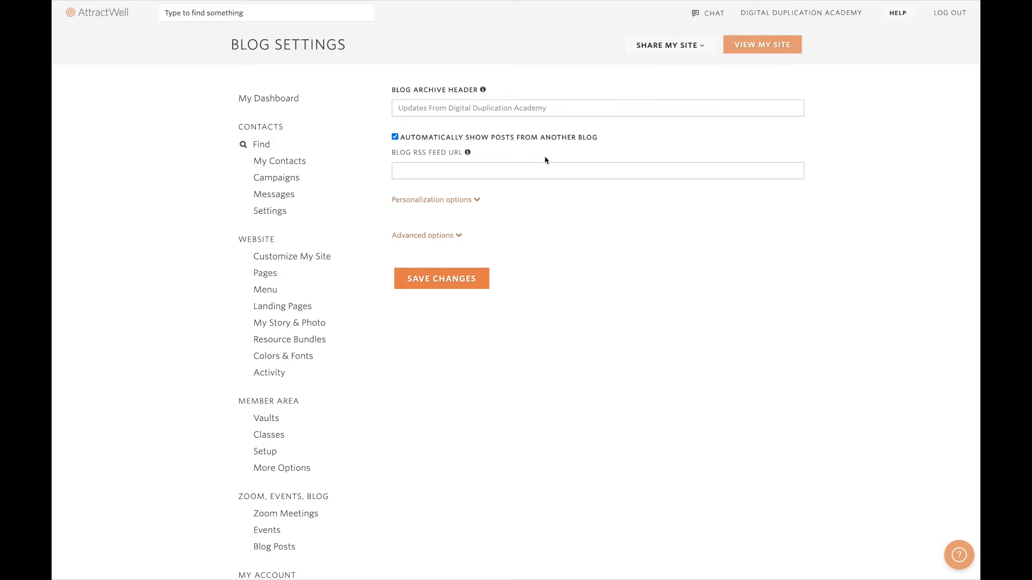
{"action": "left_click", "coordinate": [475, 201]}
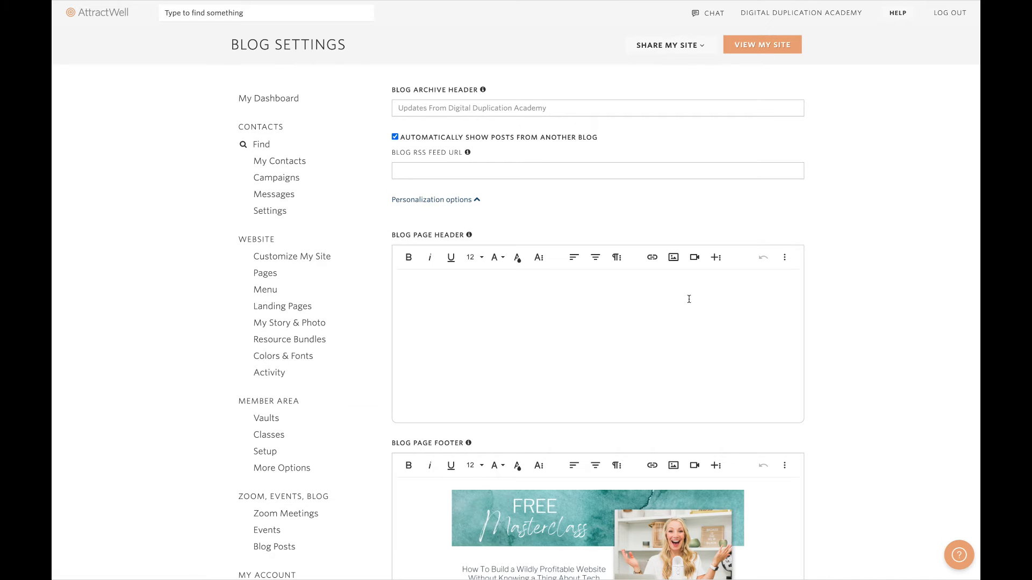
Examine the masterclass banner, event text and sign-up button in the blog page footer, including the explanation of where the footer appears
{"action": "scroll", "coordinate": [859, 317], "scroll_direction": "down", "scroll_amount": 5}
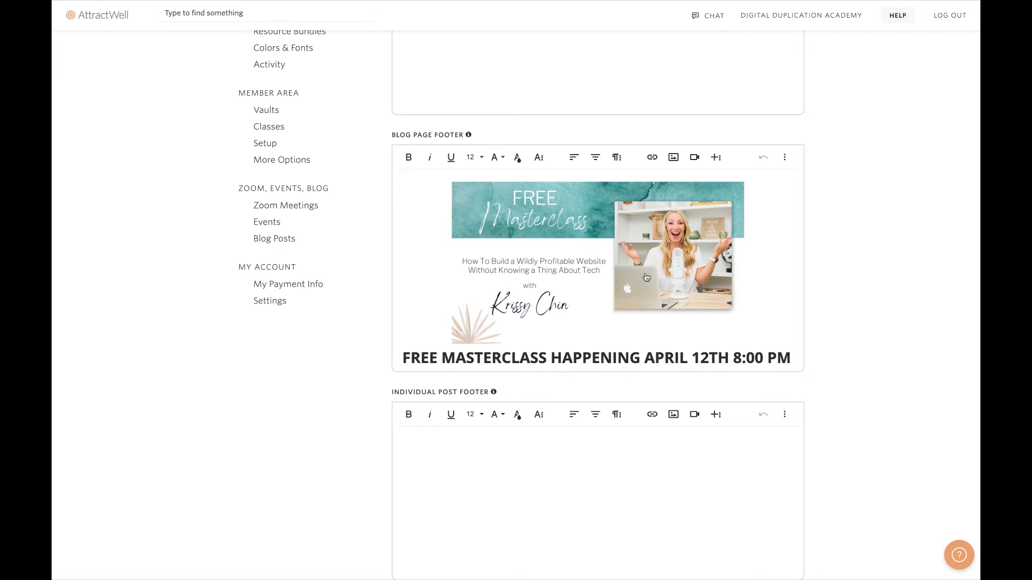
{"action": "scroll", "coordinate": [643, 297], "scroll_direction": "down", "scroll_amount": 3}
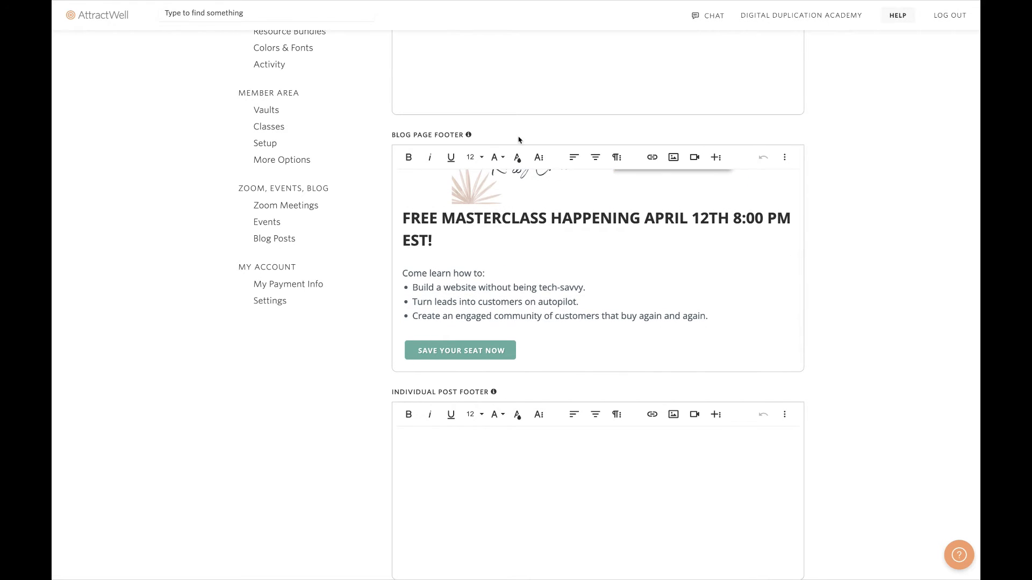
{"action": "mouse_move", "coordinate": [469, 137]}
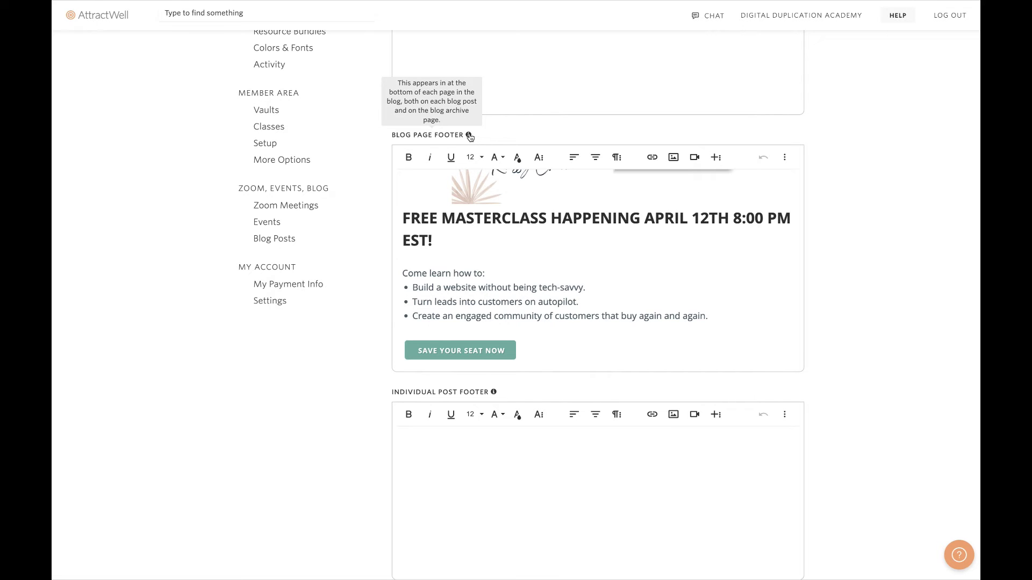
{"action": "scroll", "coordinate": [632, 285], "scroll_direction": "up", "scroll_amount": 1}
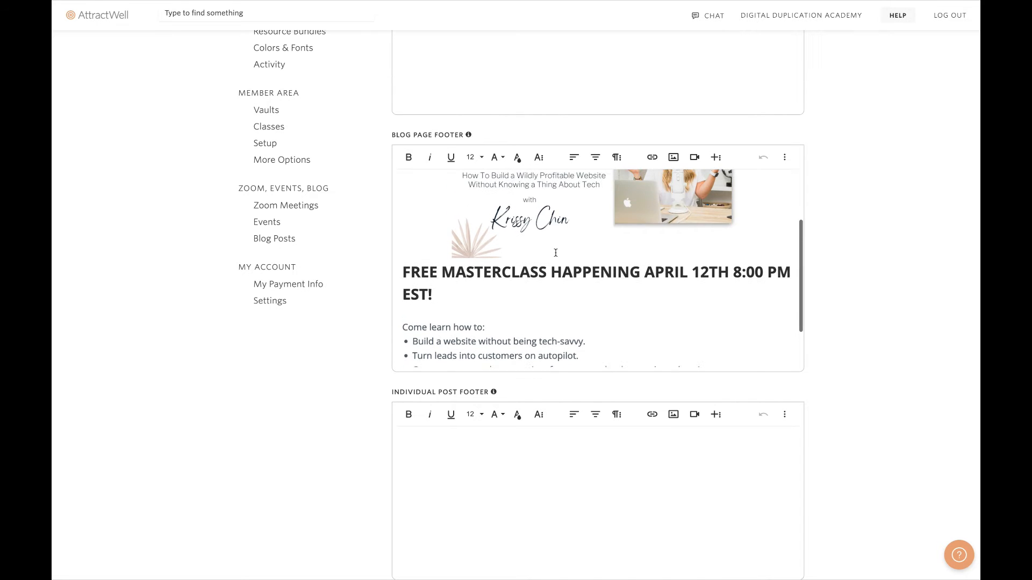
{"action": "scroll", "coordinate": [632, 288], "scroll_direction": "down", "scroll_amount": 1}
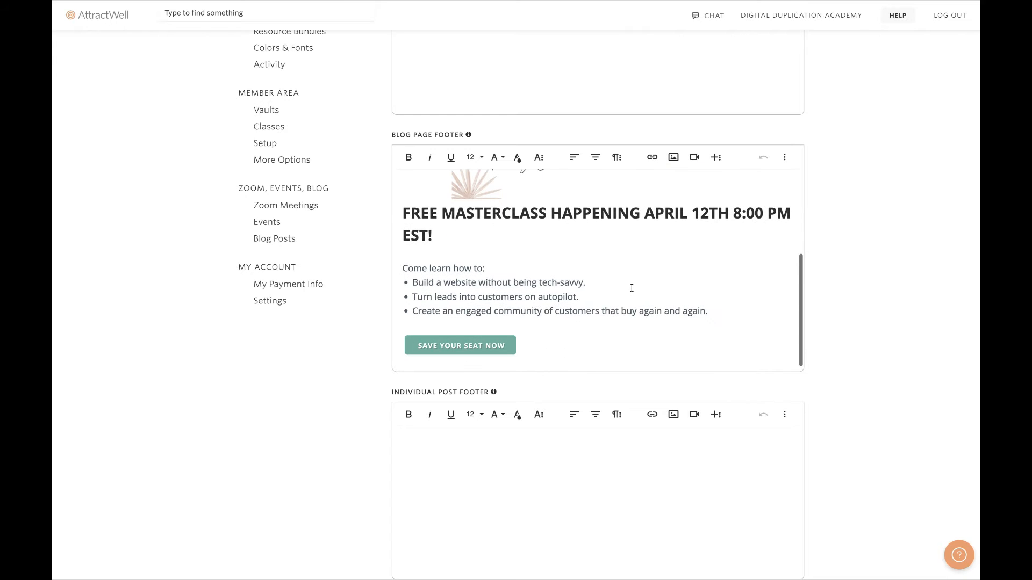
{"action": "scroll", "coordinate": [588, 260], "scroll_direction": "up", "scroll_amount": 2}
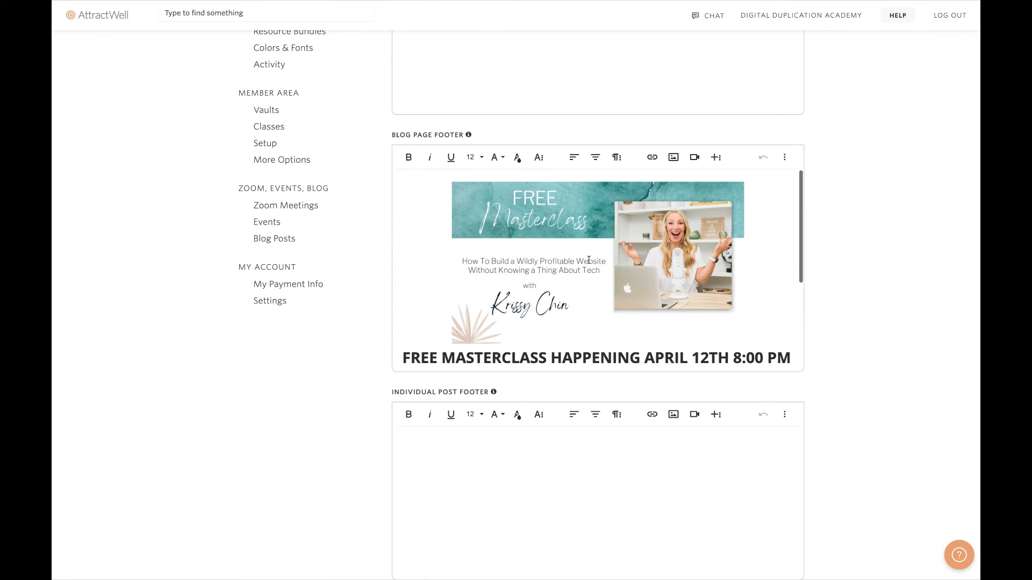
{"action": "scroll", "coordinate": [640, 264], "scroll_direction": "down", "scroll_amount": 2}
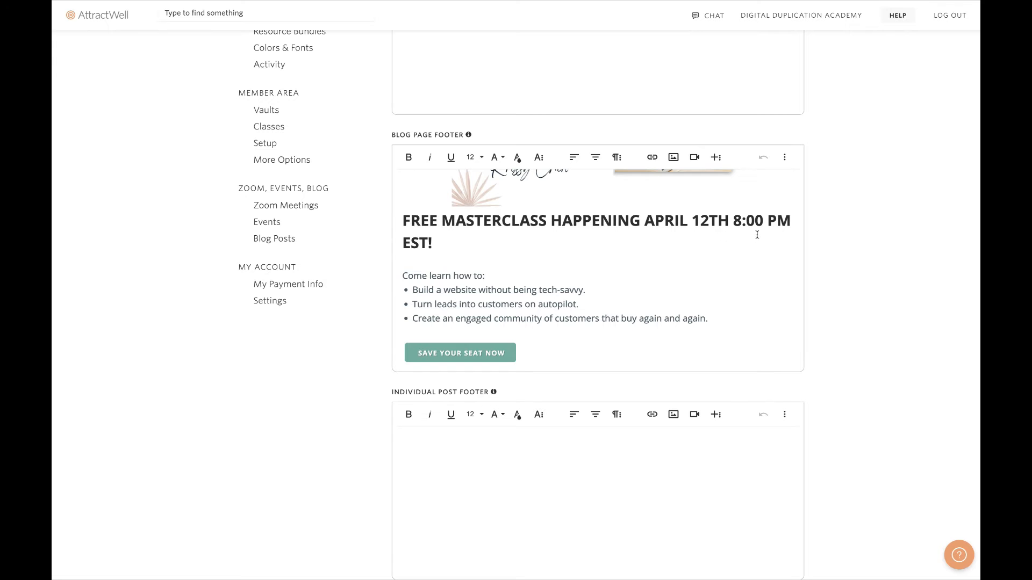
{"action": "scroll", "coordinate": [747, 237], "scroll_direction": "down", "scroll_amount": 1}
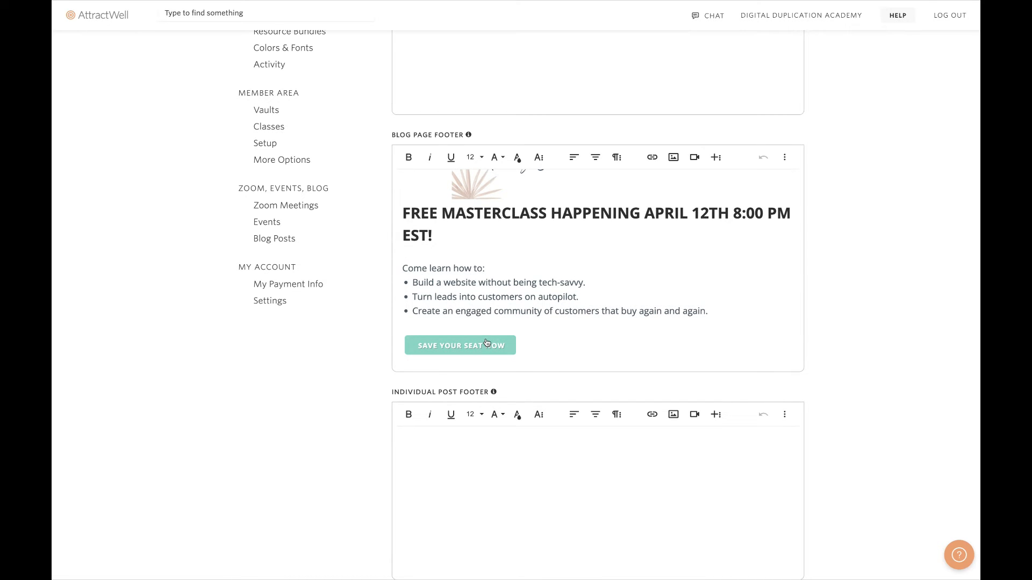
{"action": "scroll", "coordinate": [491, 334], "scroll_direction": "up", "scroll_amount": 2}
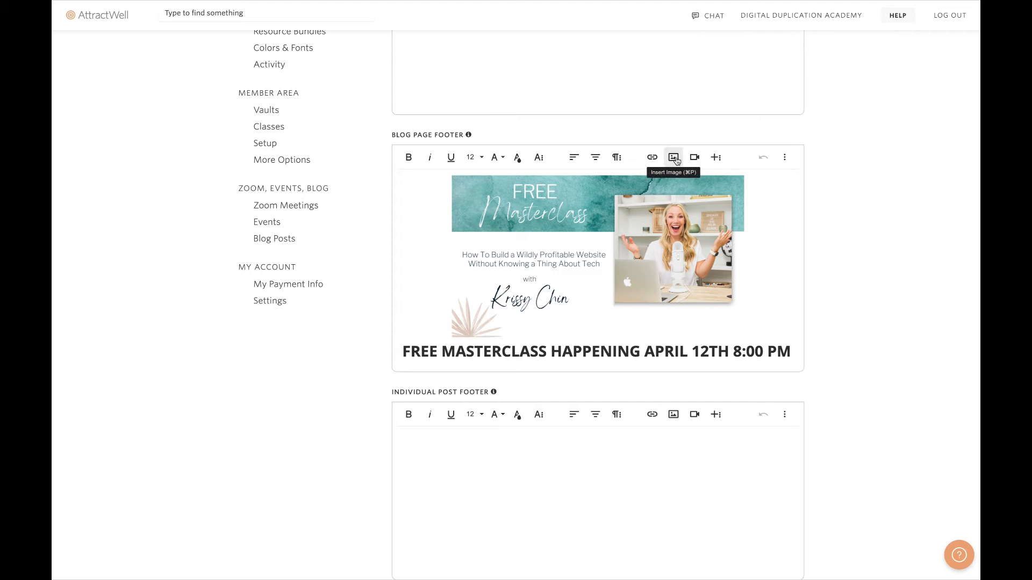
{"action": "scroll", "coordinate": [482, 229], "scroll_direction": "down", "scroll_amount": 2}
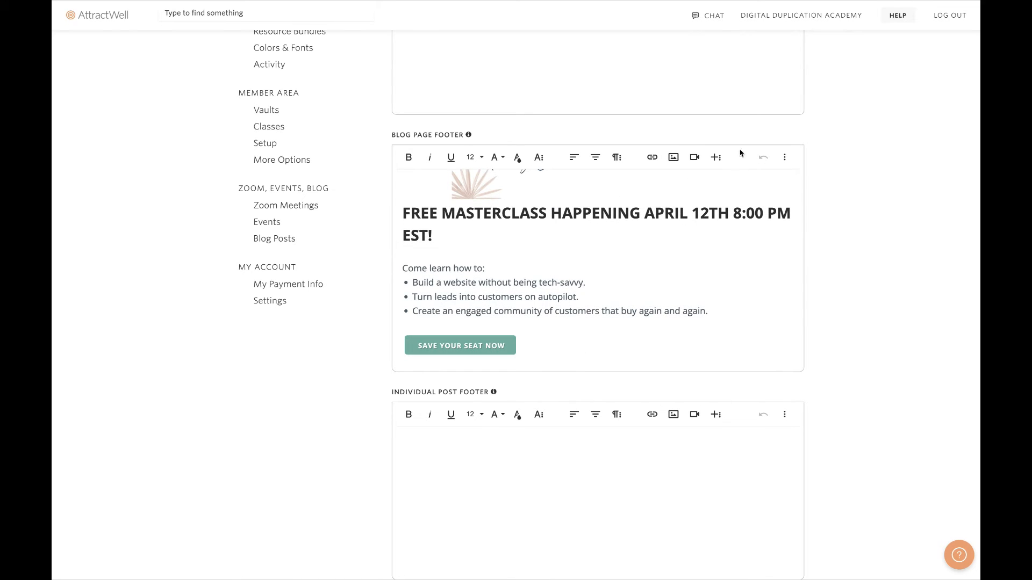
Look at the button styles available for insertion into the blog page footer, and close the list without inserting one
{"action": "left_click", "coordinate": [717, 157]}
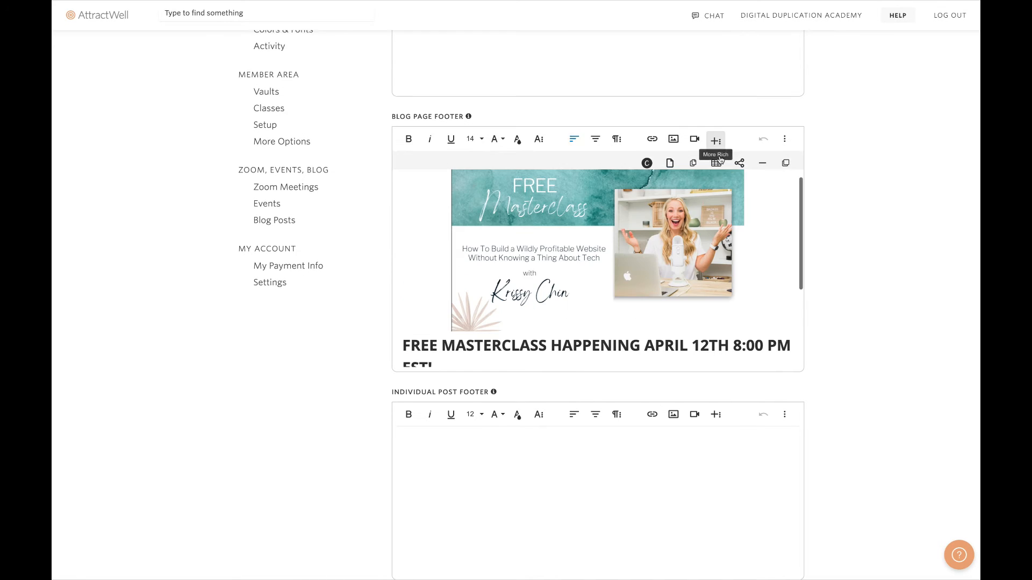
{"action": "left_click", "coordinate": [785, 158]}
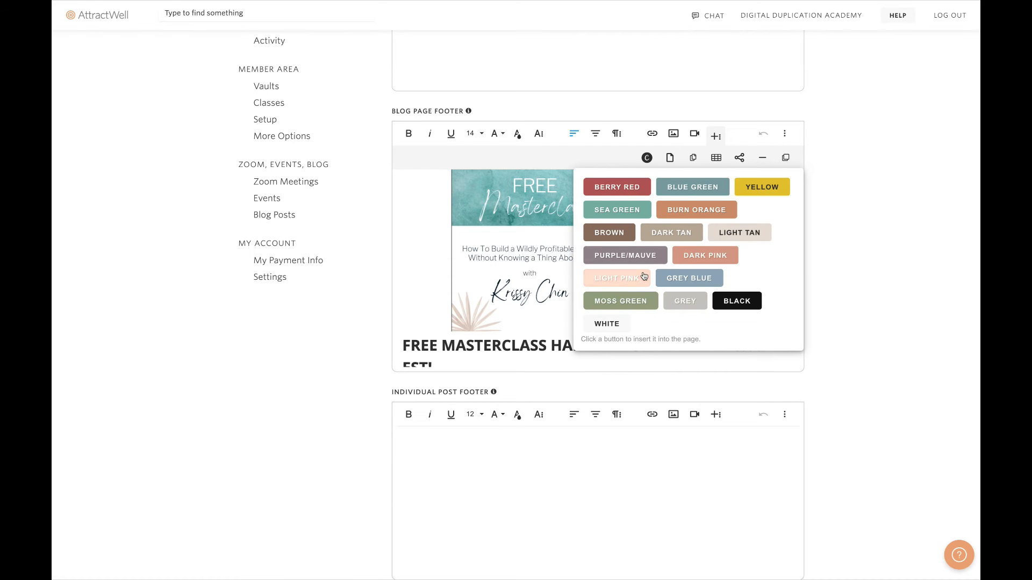
{"action": "left_click", "coordinate": [434, 280]}
{"action": "scroll", "coordinate": [434, 281], "scroll_direction": "down", "scroll_amount": 5}
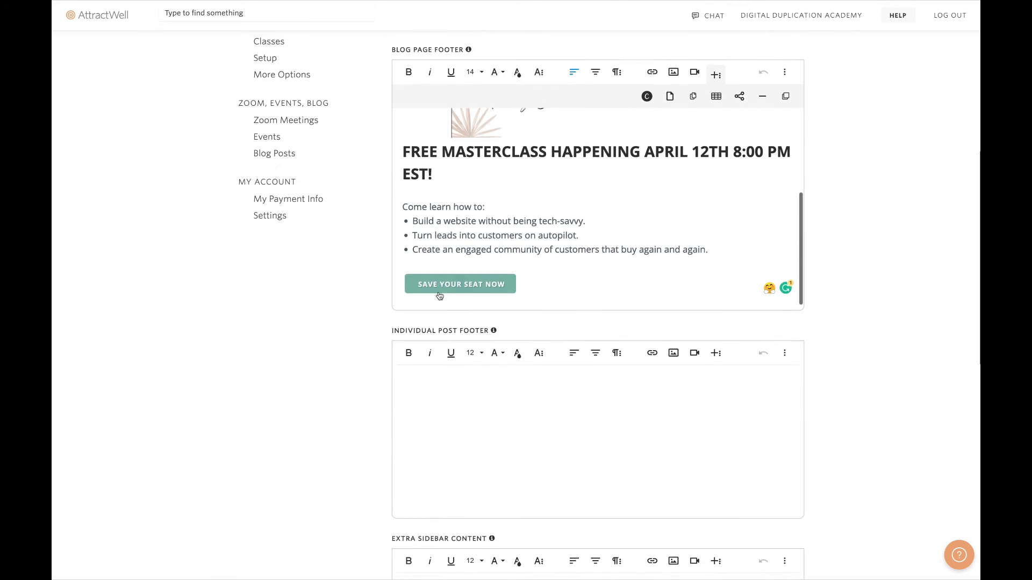
Try to set the link URL of the SAVE YOUR SEAT NOW button in the blog page footer to #lead
{"action": "left_click", "coordinate": [466, 269]}
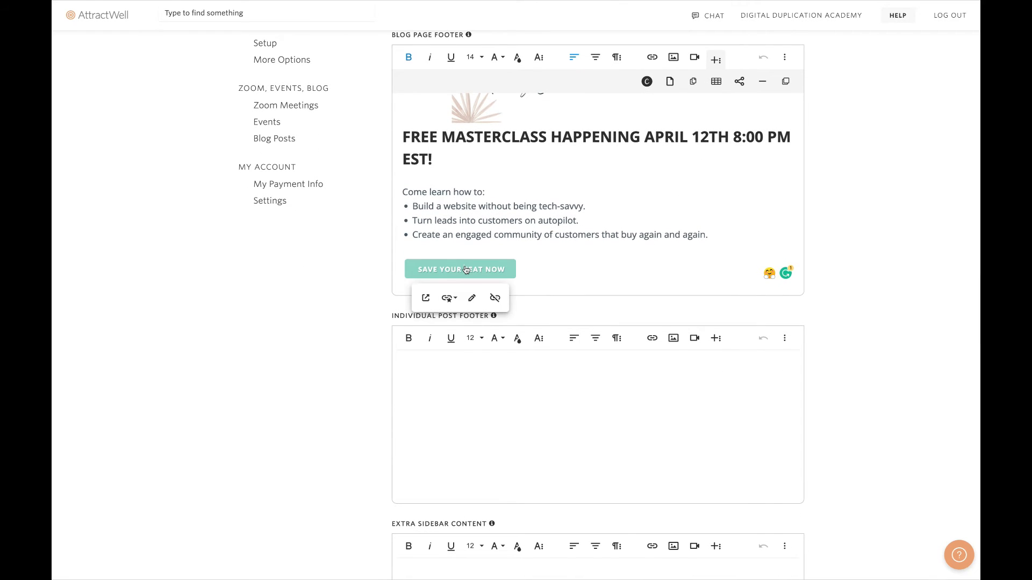
{"action": "left_click", "coordinate": [472, 298]}
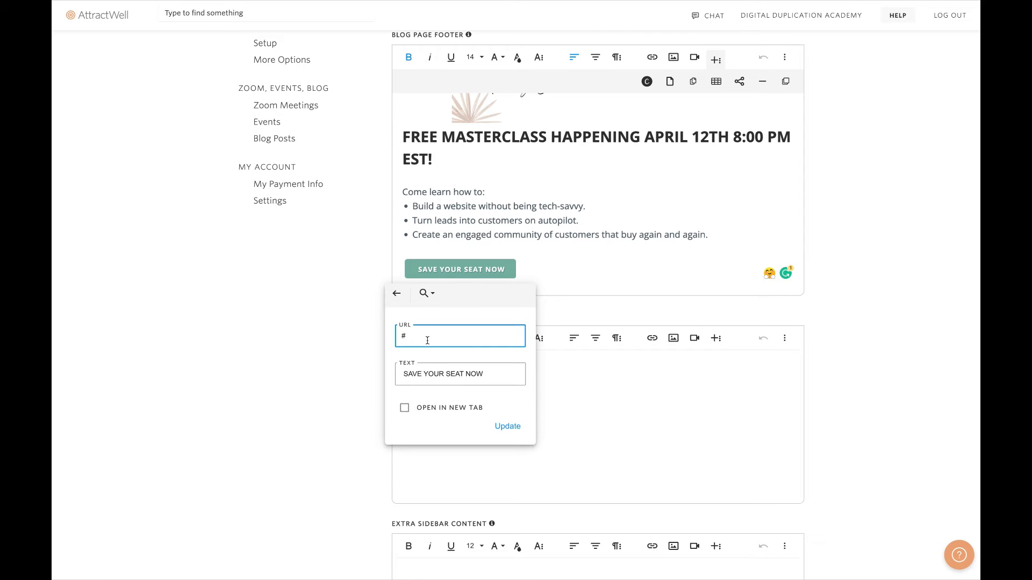
{"action": "type", "text": "lead"}
{"action": "left_click_drag", "start_coordinate": [438, 336], "coordinate": [369, 342]}
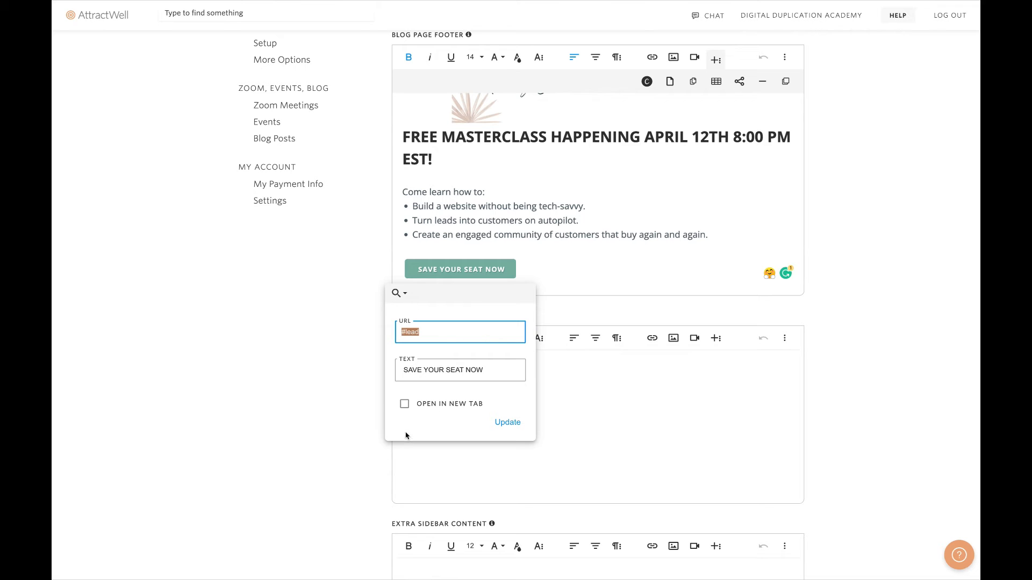
{"action": "left_click", "coordinate": [613, 380]}
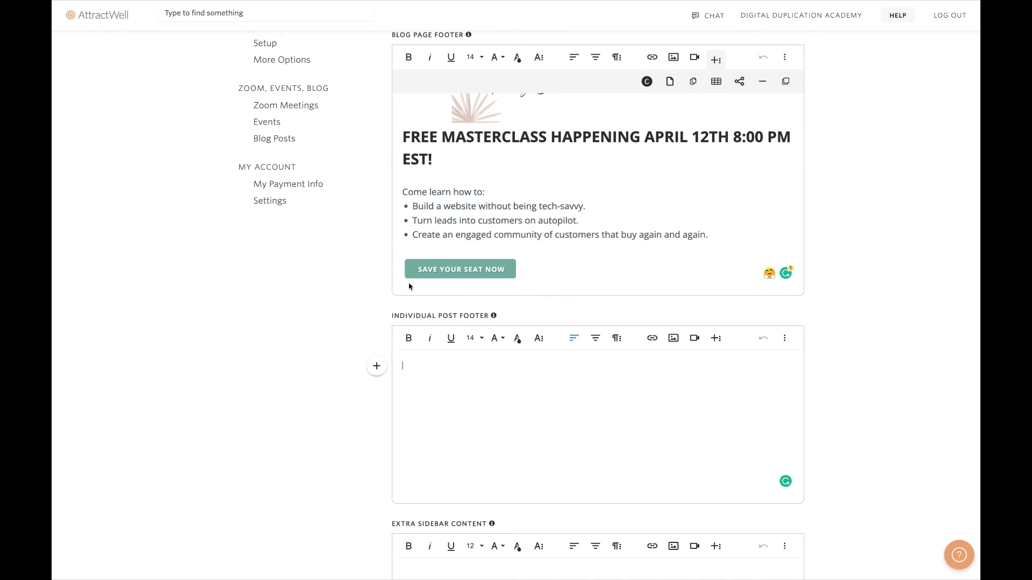
Save the blog settings and open the live page of the Test Blog post from the blog posts list
{"action": "scroll", "coordinate": [808, 302], "scroll_direction": "down", "scroll_amount": 15}
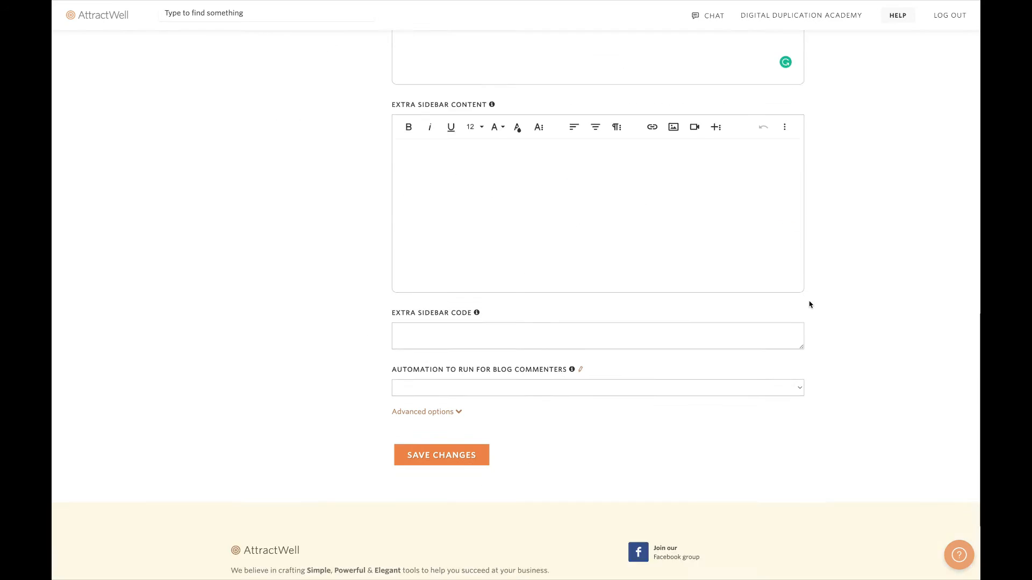
{"action": "left_click", "coordinate": [441, 318]}
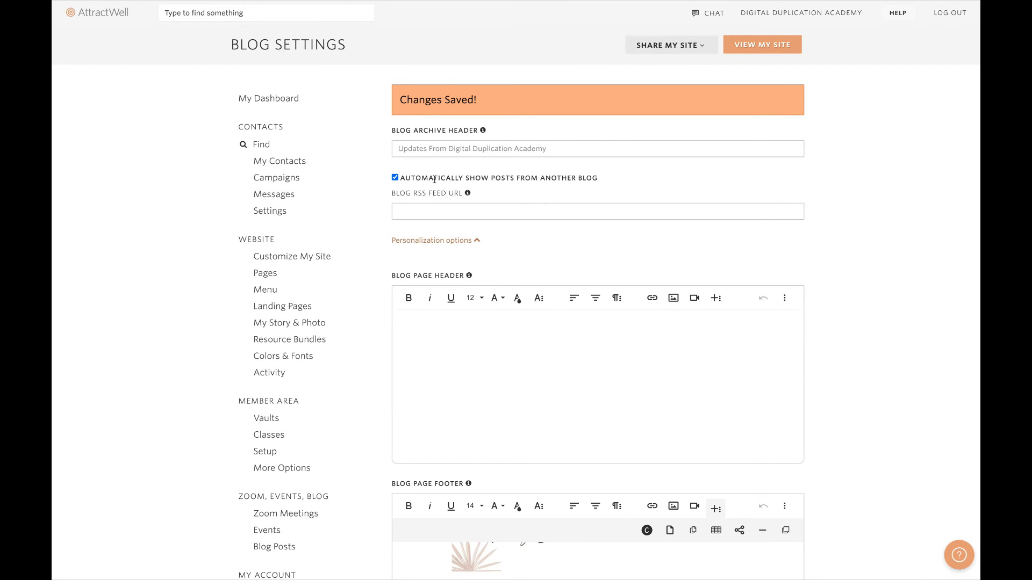
{"action": "scroll", "coordinate": [316, 404], "scroll_direction": "down", "scroll_amount": 3}
{"action": "left_click", "coordinate": [269, 400]}
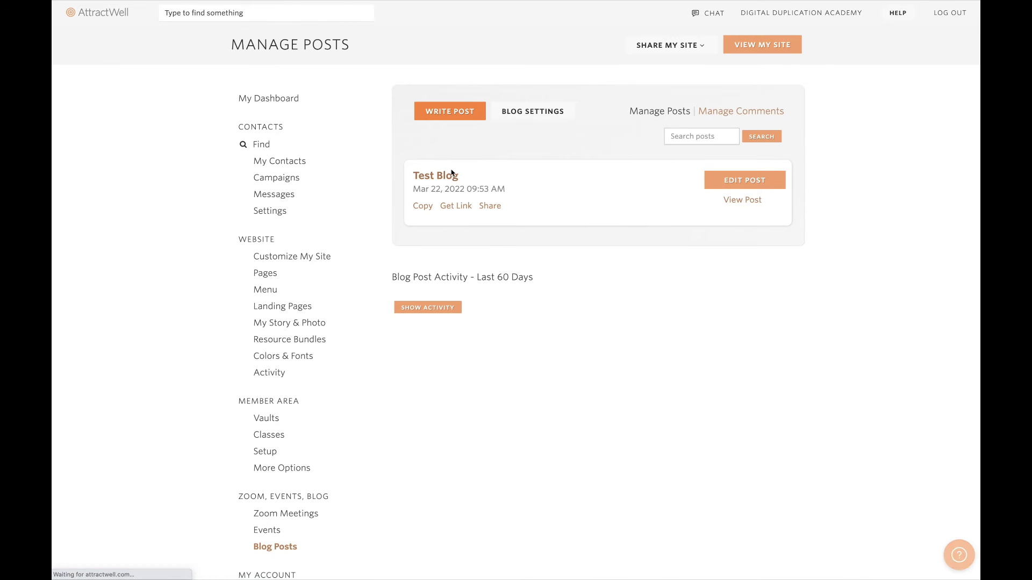
{"action": "left_click", "coordinate": [744, 202]}
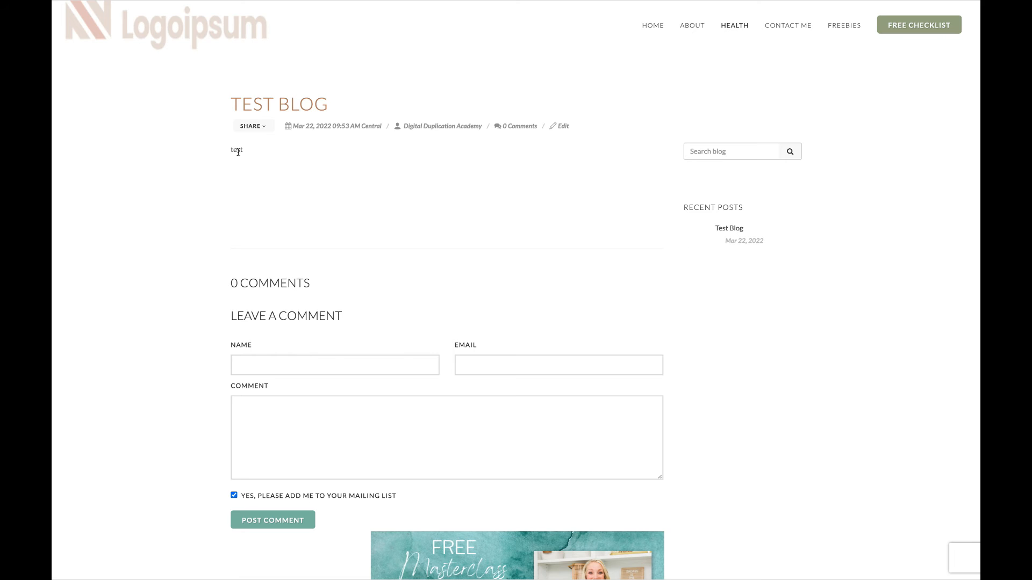
Test the SAVE YOUR SEAT NOW button in the masterclass footer of the live Test Blog post
{"action": "scroll", "coordinate": [395, 268], "scroll_direction": "down", "scroll_amount": 2}
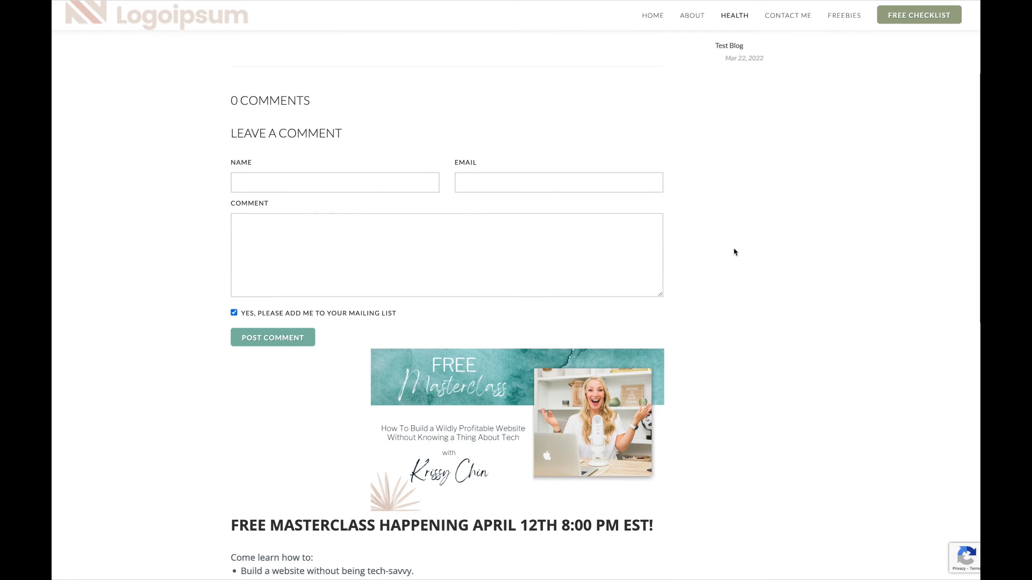
{"action": "scroll", "coordinate": [764, 269], "scroll_direction": "down", "scroll_amount": 3}
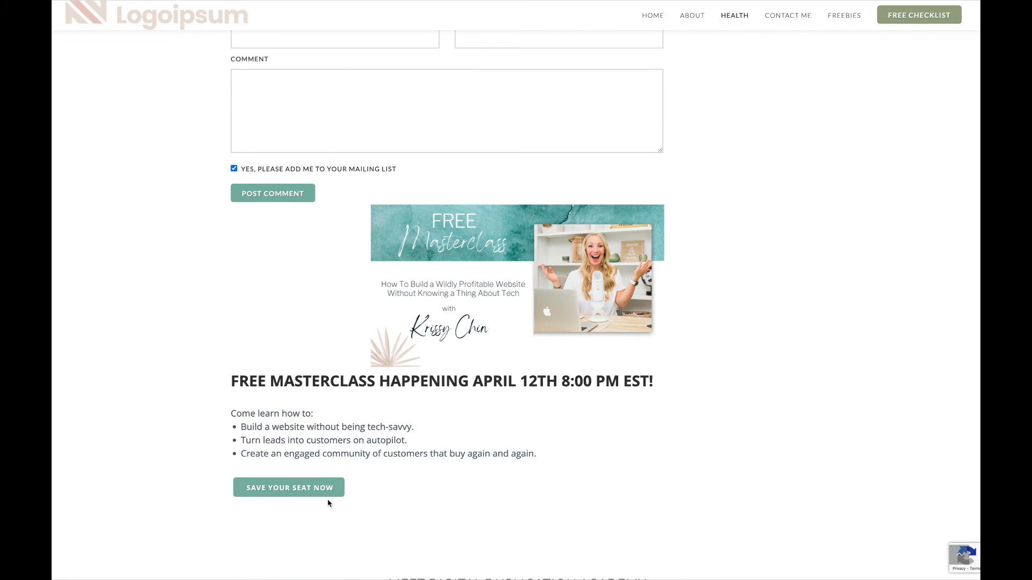
{"action": "scroll", "coordinate": [752, 304], "scroll_direction": "down", "scroll_amount": 3}
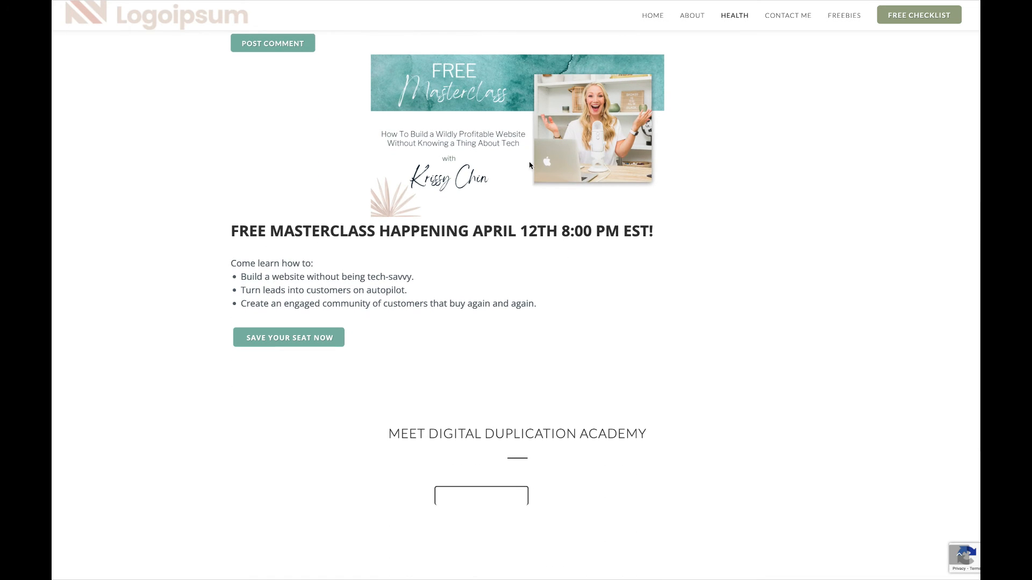
{"action": "left_click", "coordinate": [301, 349]}
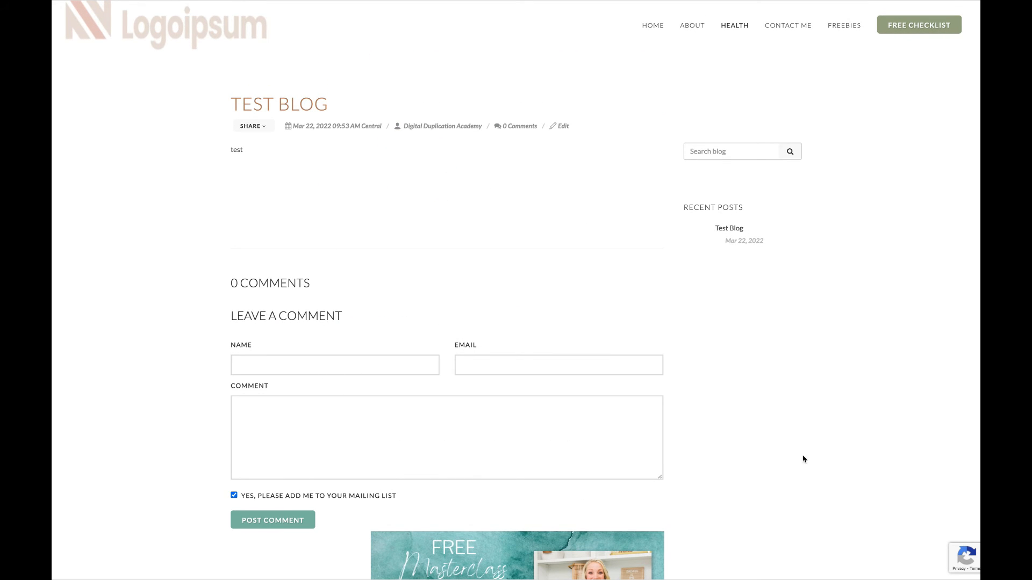
{"action": "scroll", "coordinate": [753, 468], "scroll_direction": "down", "scroll_amount": 8}
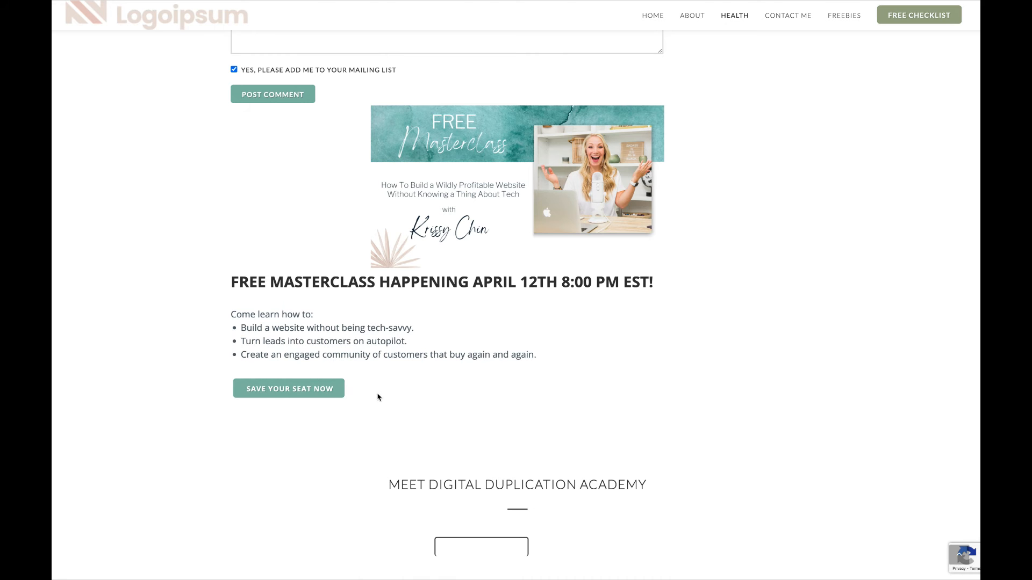
{"action": "left_click", "coordinate": [296, 390]}
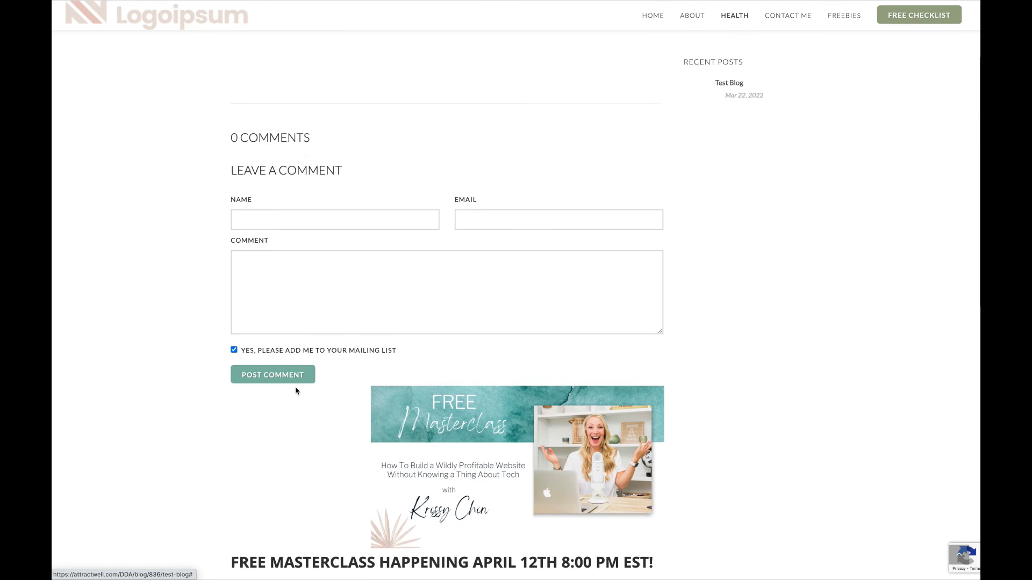
Review the masterclass banner, event text and button below the comment form of the Test Blog post
{"action": "scroll", "coordinate": [444, 338], "scroll_direction": "down", "scroll_amount": 7}
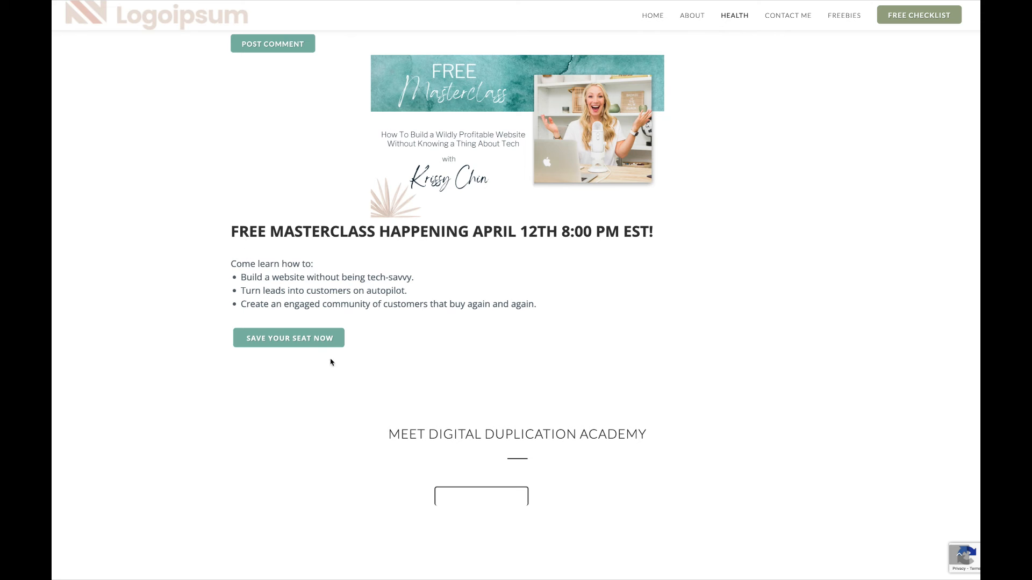
{"action": "scroll", "coordinate": [555, 322], "scroll_direction": "down", "scroll_amount": 1}
{"action": "scroll", "coordinate": [555, 322], "scroll_direction": "up", "scroll_amount": 6}
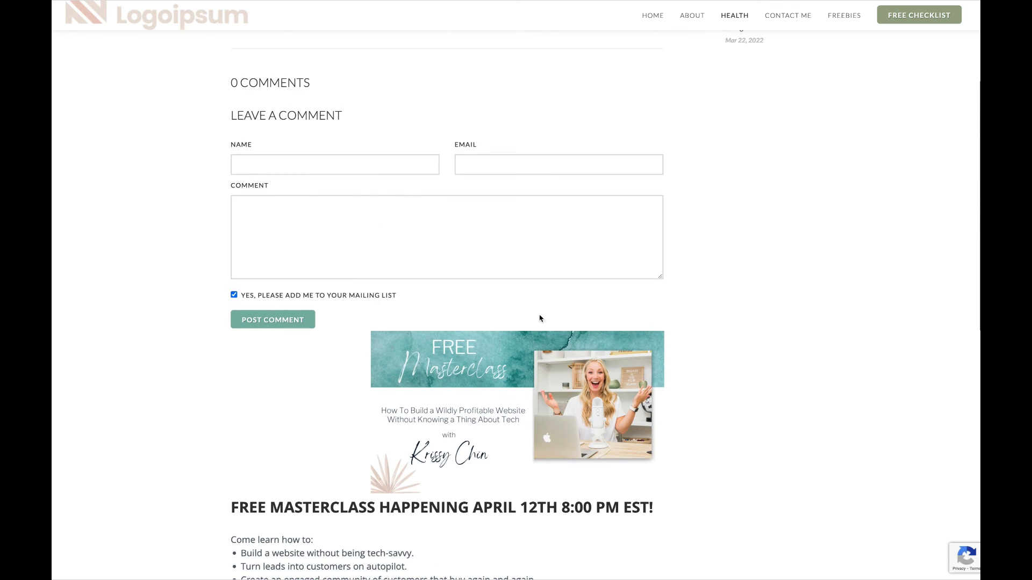